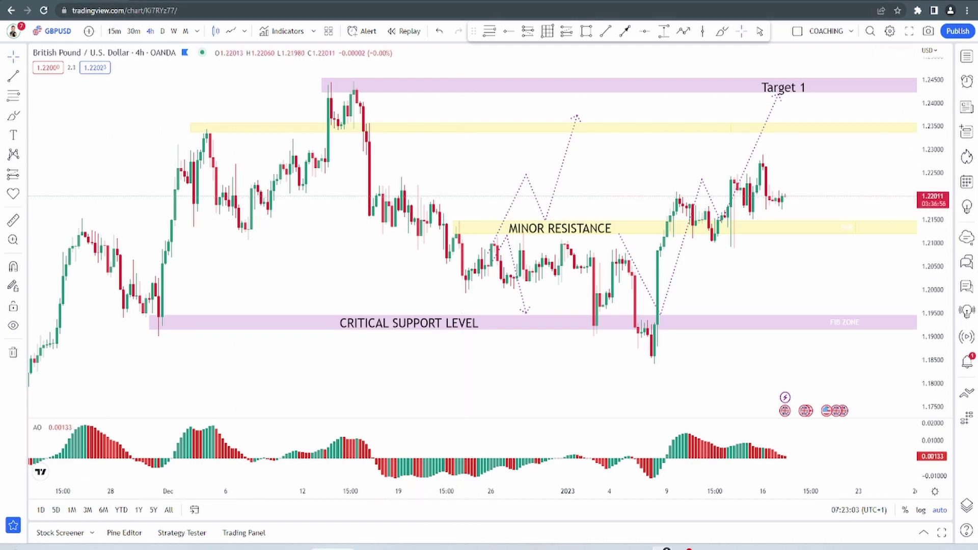
# Open your TradingView profile page in a new browser tab from the avatar menu.
pyautogui.hotkey('ctrl', 't')
pyautogui.click(375, 267)
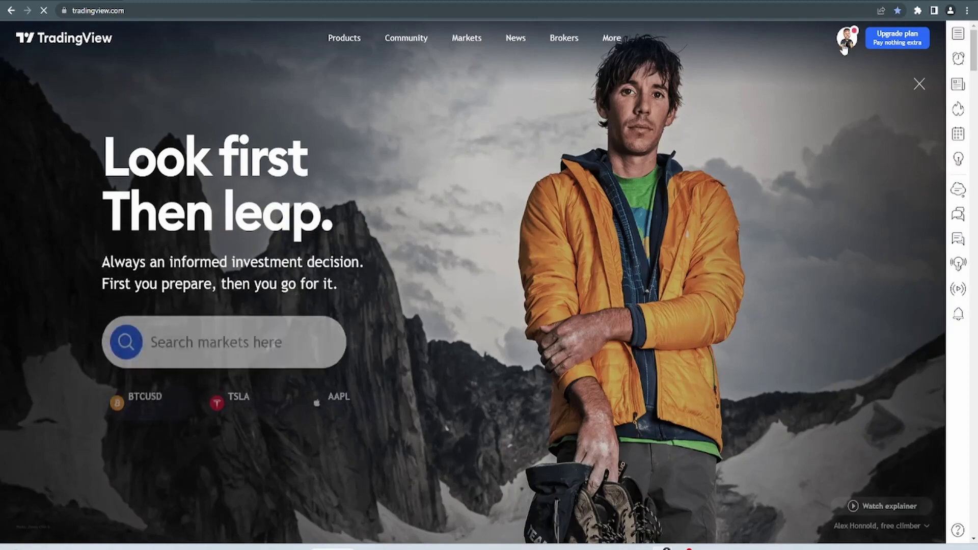
pyautogui.click(847, 38)
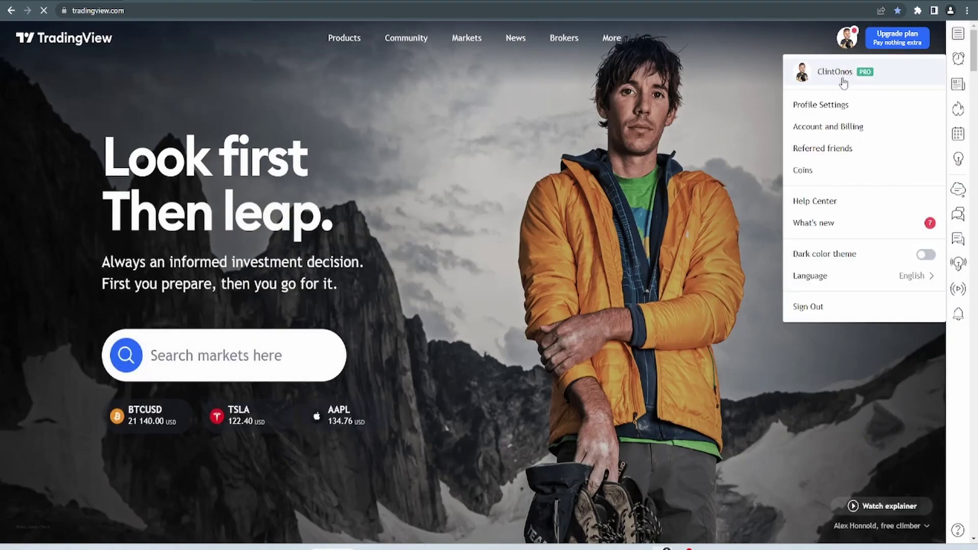
pyautogui.click(843, 82)
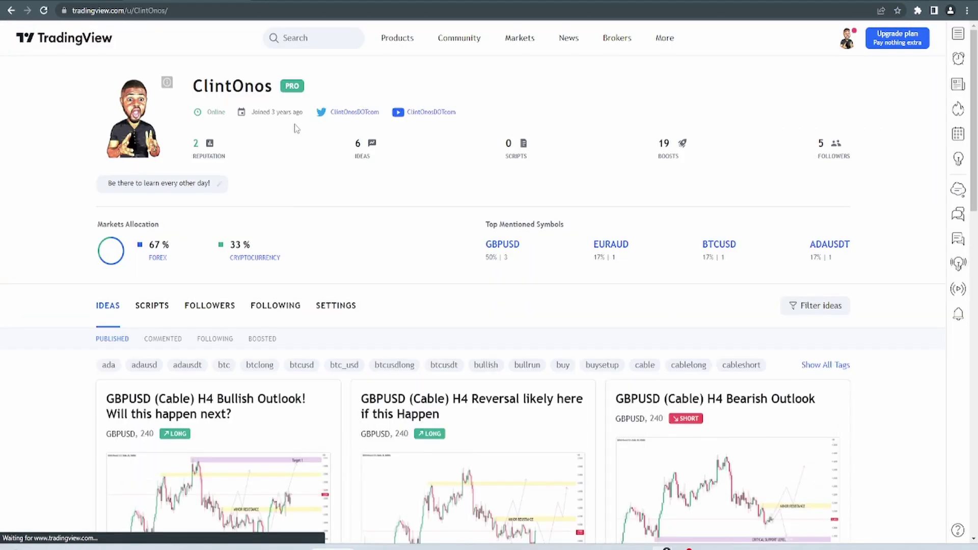
# Scroll through the profile to view your published GBPUSD idea cards.
pyautogui.scroll(-5, 289, 351)
pyautogui.scroll(4, 255, 243)
pyautogui.scroll(-3, 331, 255)
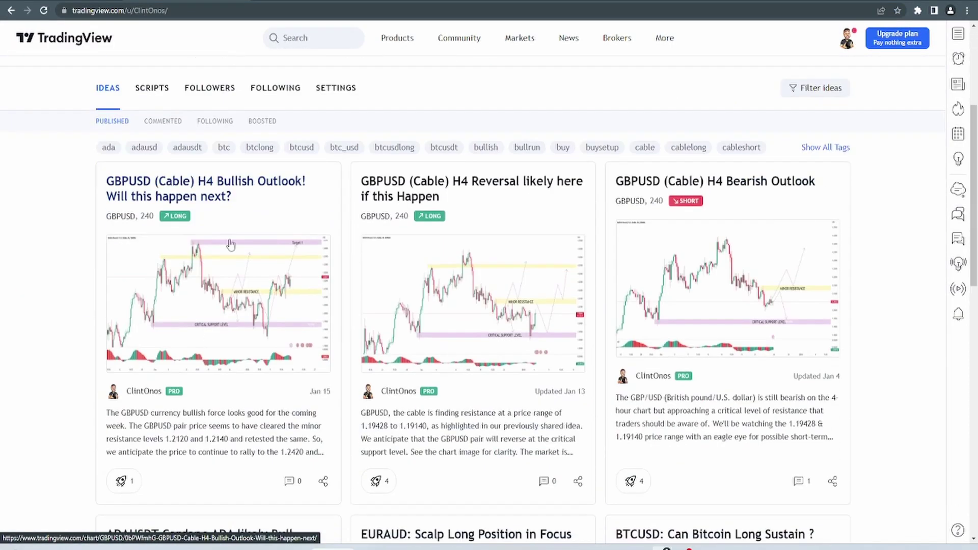
pyautogui.scroll(4, 410, 270)
pyautogui.scroll(-1, 727, 203)
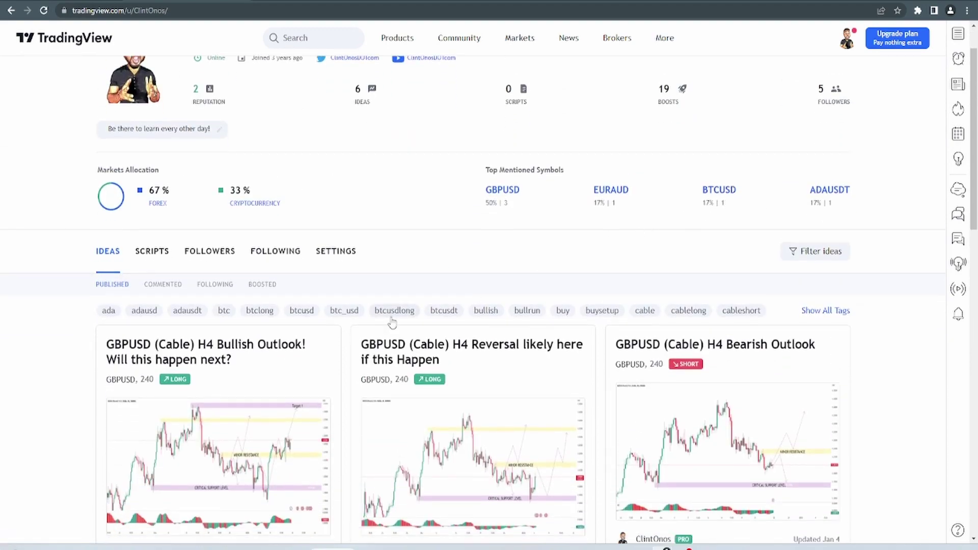
pyautogui.scroll(-2, 392, 322)
pyautogui.scroll(3, 199, 343)
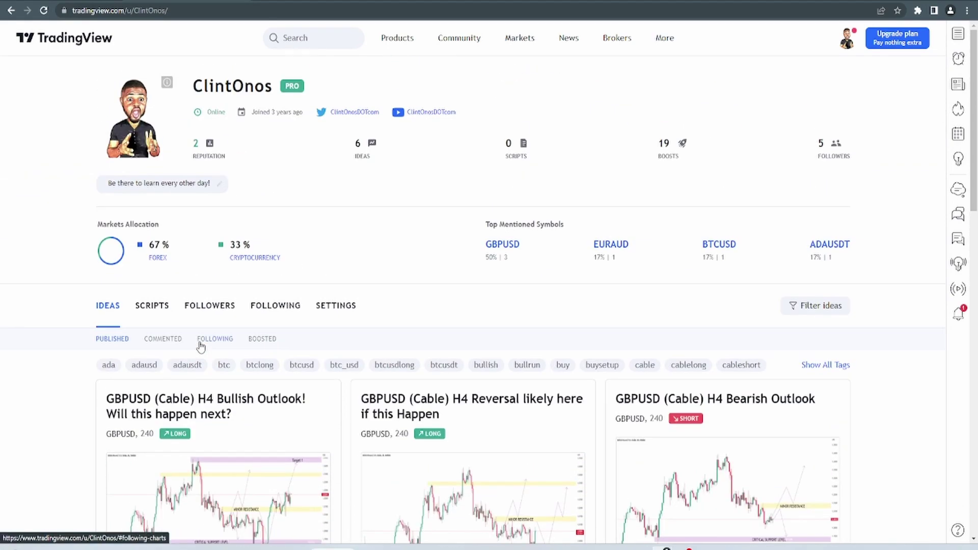
pyautogui.scroll(-4, 200, 346)
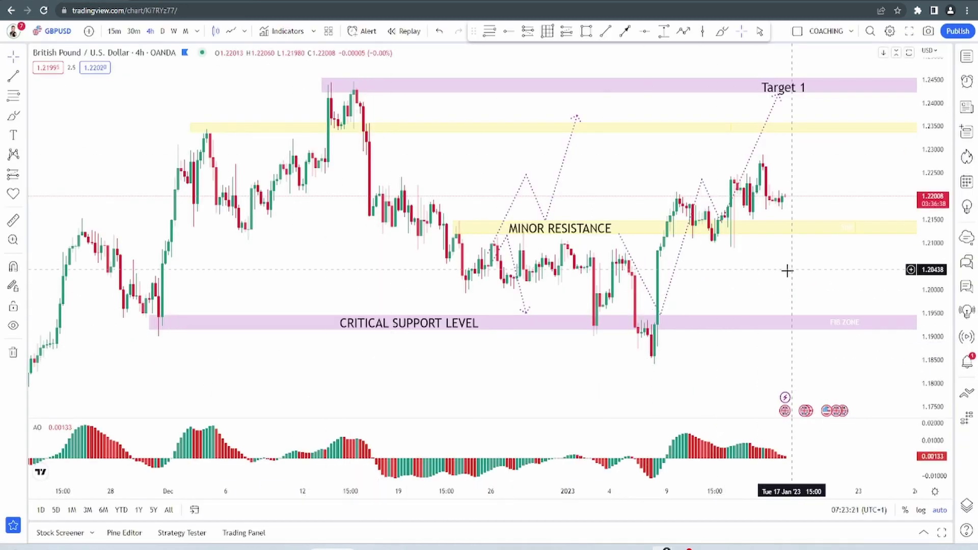
# Pan the 4h GBPUSD chart between future space and earlier candles, then browse the brush drawing tools.
pyautogui.moveTo(787, 271); pyautogui.dragTo(711, 300)
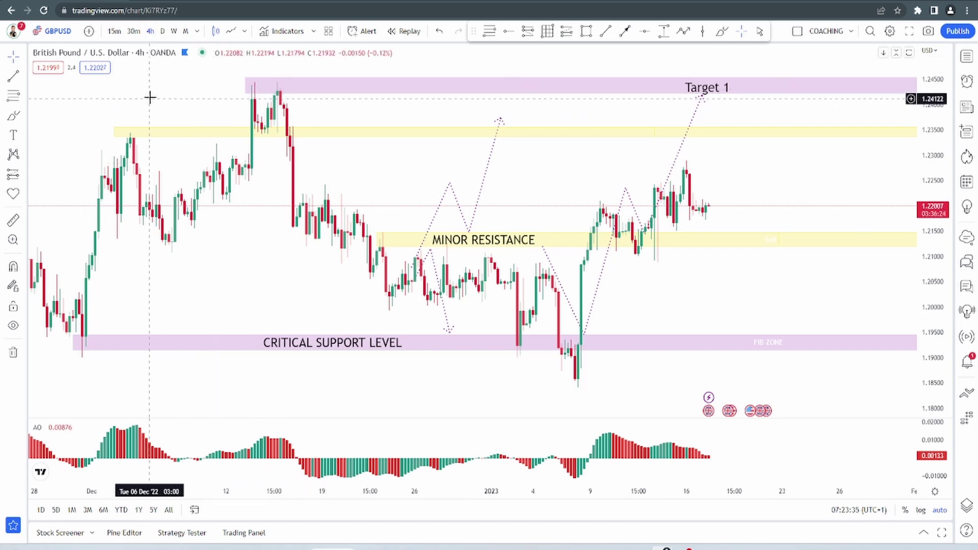
pyautogui.moveTo(148, 98)
pyautogui.mouseDown()
pyautogui.moveTo(207, 100)
pyautogui.moveTo(258, 82)
pyautogui.moveTo(125, 105)
pyautogui.mouseUp()
pyautogui.click(23, 116)
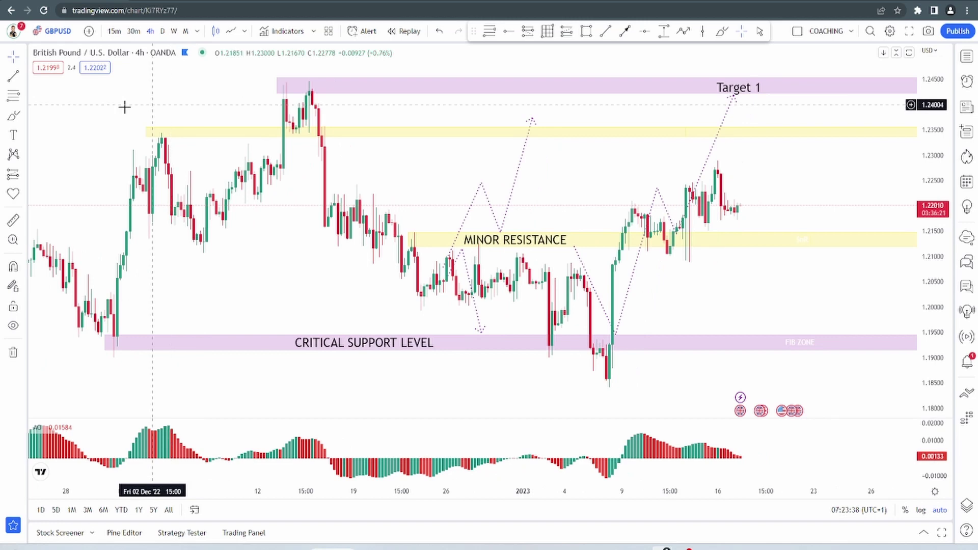
pyautogui.click(14, 119)
pyautogui.moveTo(273, 105)
pyautogui.mouseDown()
pyautogui.moveTo(338, 102)
pyautogui.moveTo(309, 83)
pyautogui.mouseUp()
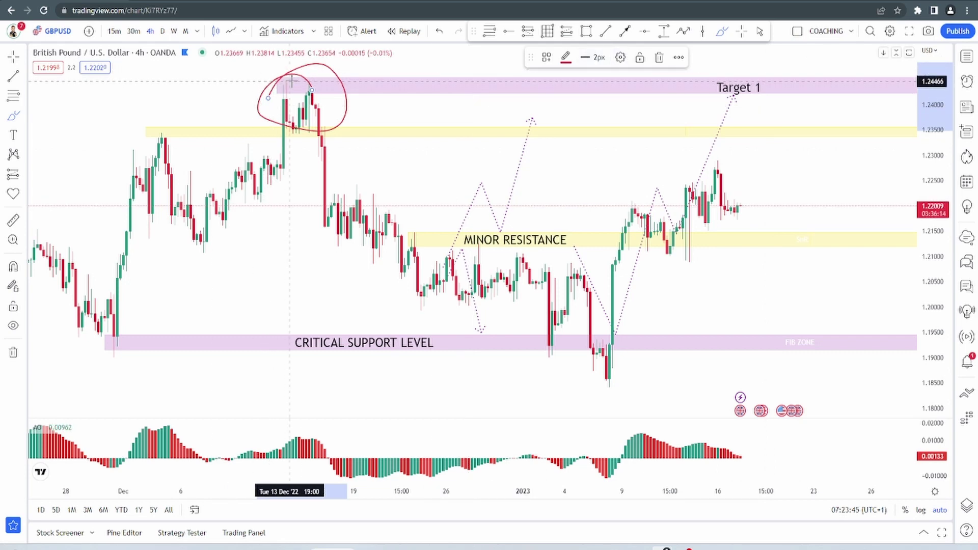
pyautogui.click(659, 60)
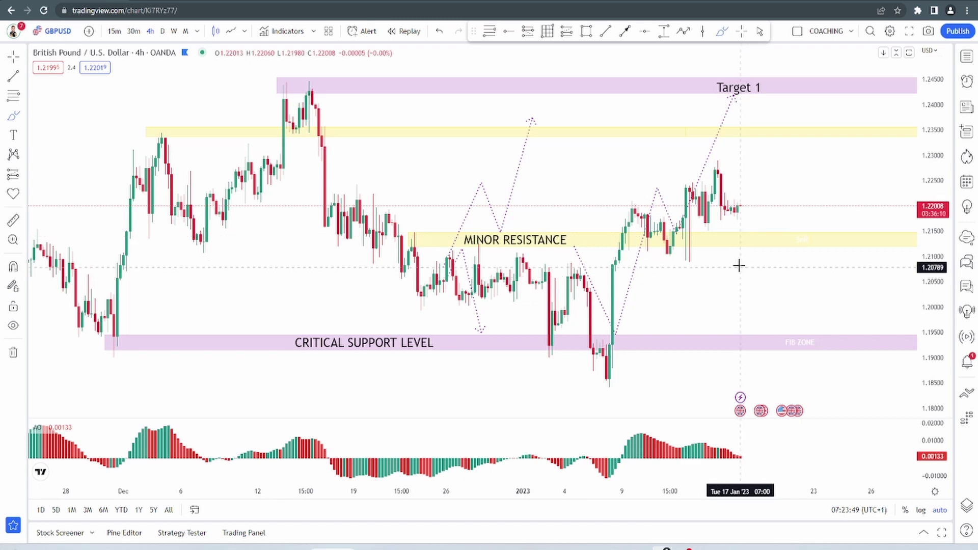
pyautogui.moveTo(744, 205)
pyautogui.mouseDown()
pyautogui.moveTo(752, 172)
pyautogui.moveTo(779, 146)
pyautogui.mouseUp()
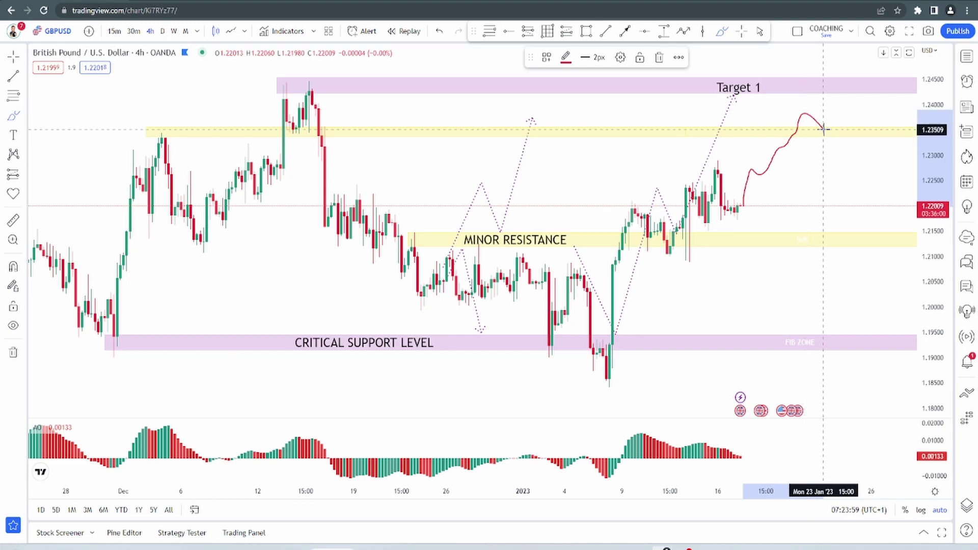
pyautogui.moveTo(838, 104); pyautogui.dragTo(848, 76)
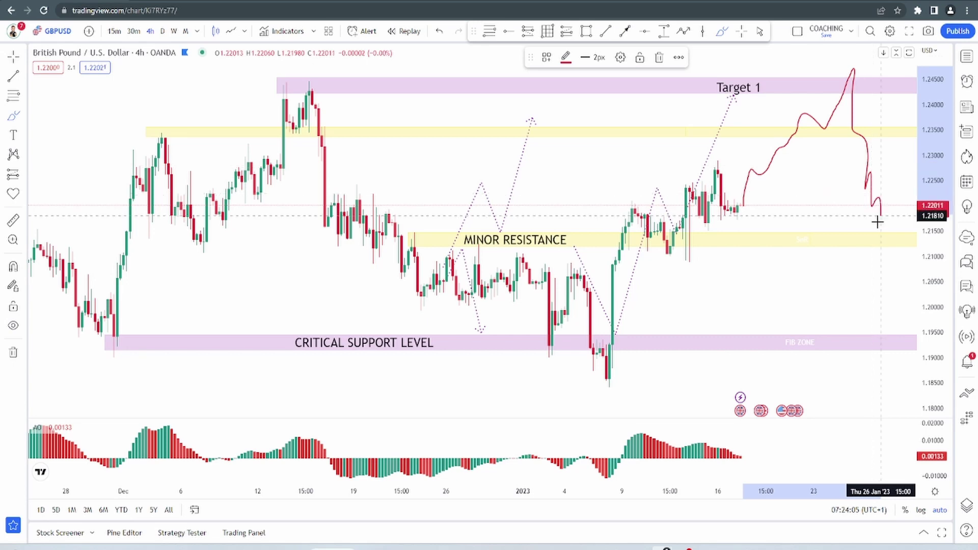
pyautogui.click(877, 225)
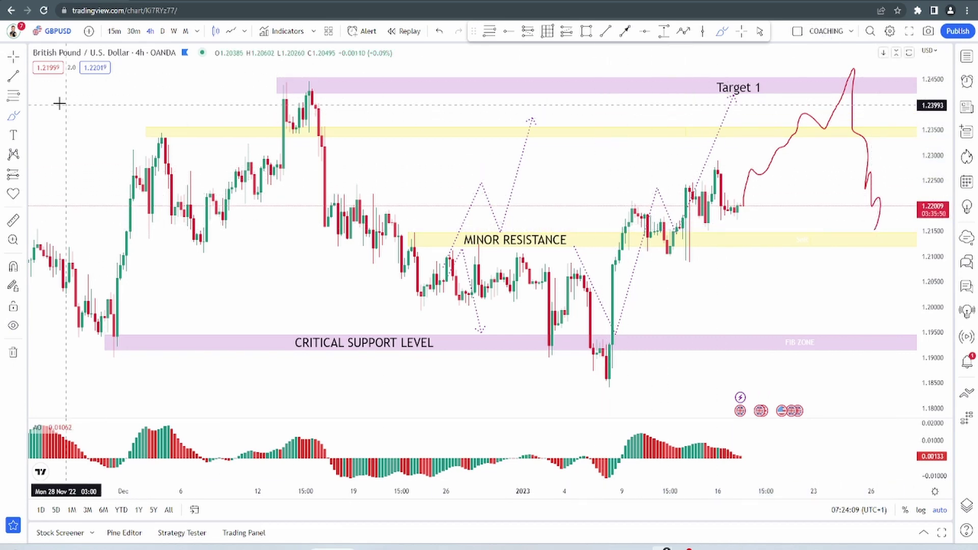
pyautogui.click(748, 183)
pyautogui.press('Delete')
pyautogui.click(717, 243)
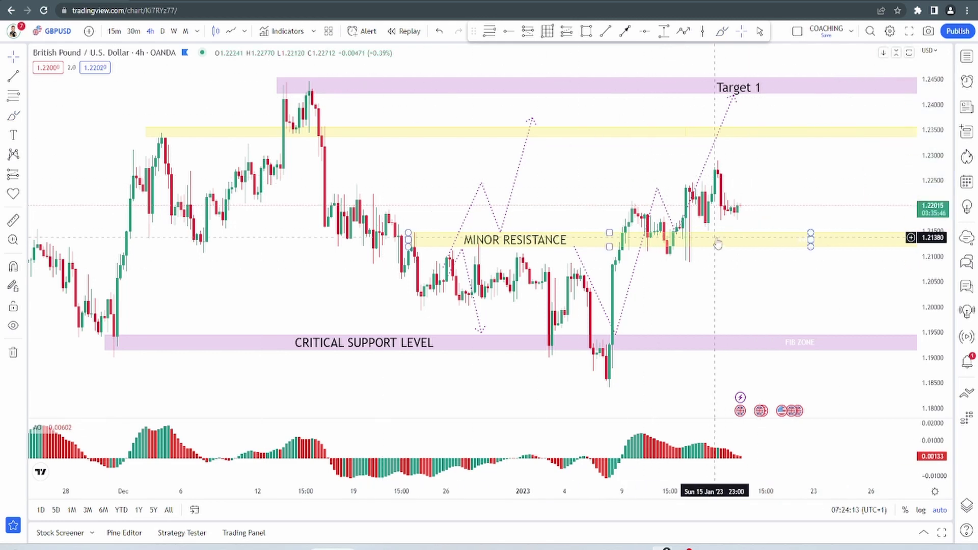
pyautogui.click(729, 312)
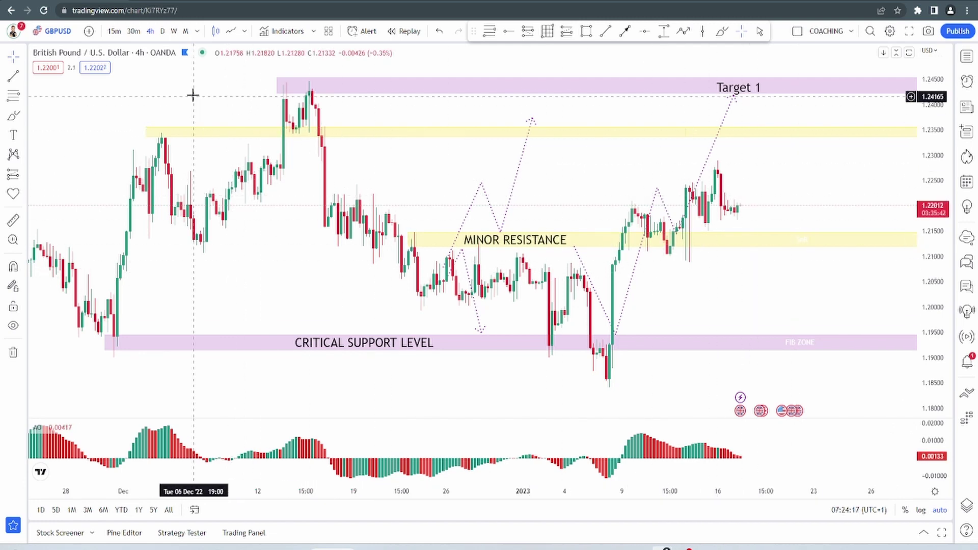
# Switch GBPUSD to the 30-minute timeframe and enlarge the candles by zooming and stretching the price scale.
pyautogui.click(134, 32)
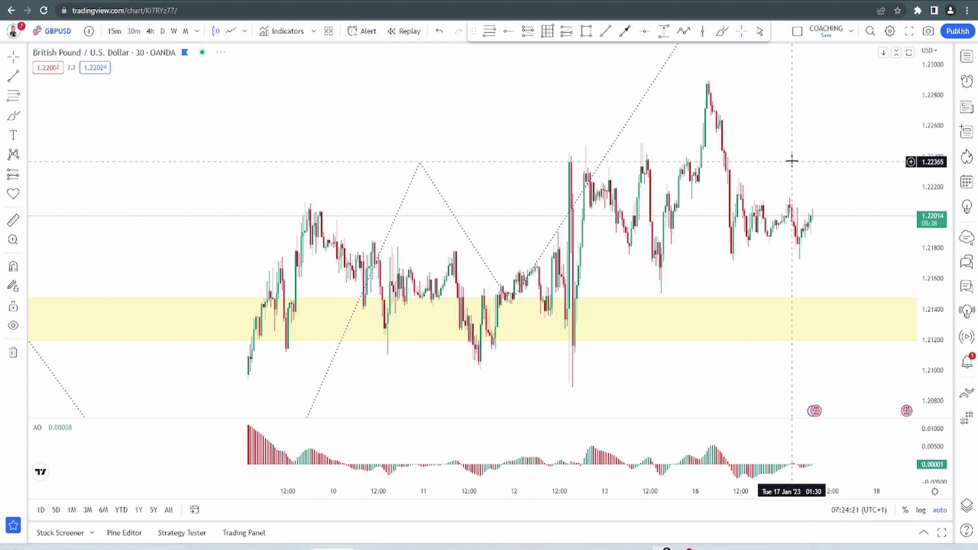
pyautogui.scroll(3, 815, 159)
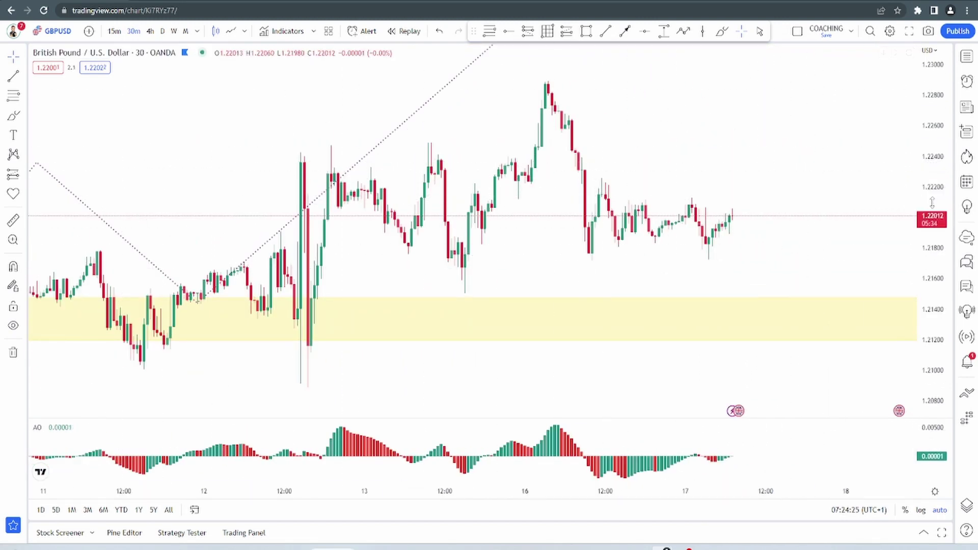
pyautogui.moveTo(932, 203); pyautogui.dragTo(931, 179)
# Switch to the 15-minute timeframe, zoomed and framed on the recent candles and yellow zone.
pyautogui.click(114, 31)
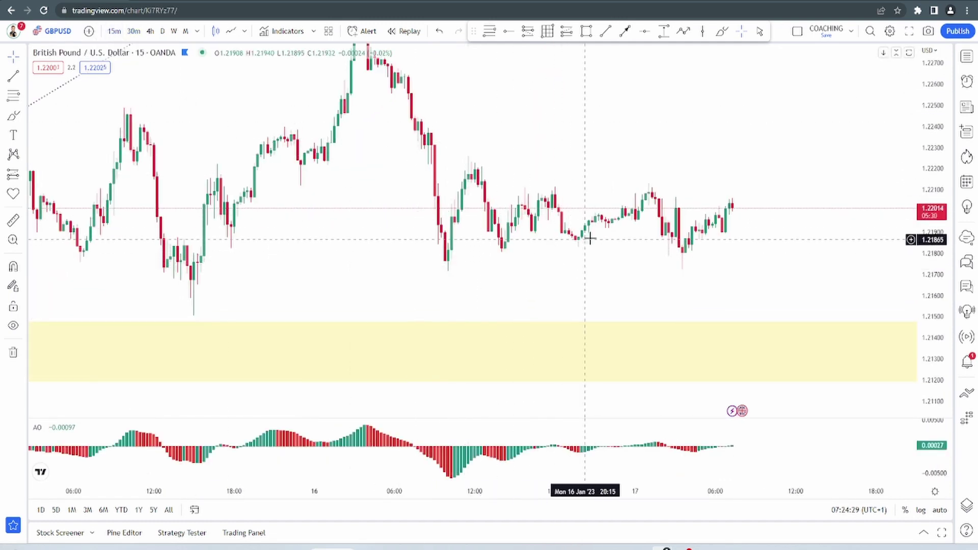
pyautogui.scroll(2, 751, 191)
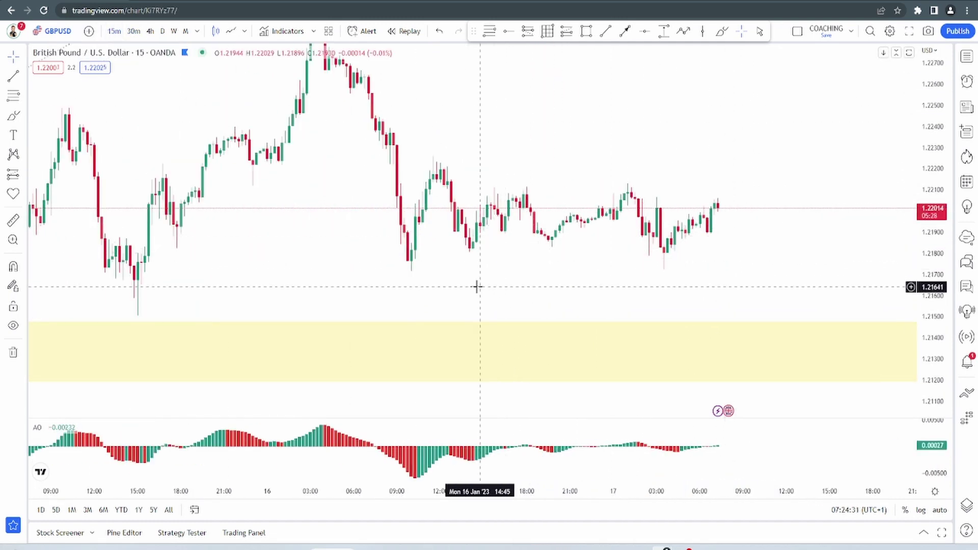
pyautogui.moveTo(341, 148); pyautogui.dragTo(367, 204)
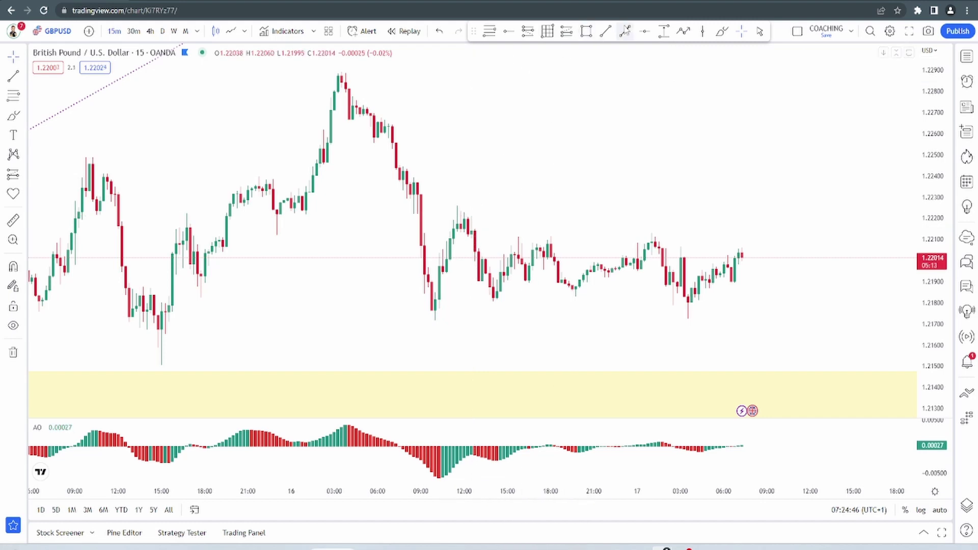
pyautogui.click(644, 29)
pyautogui.click(473, 320)
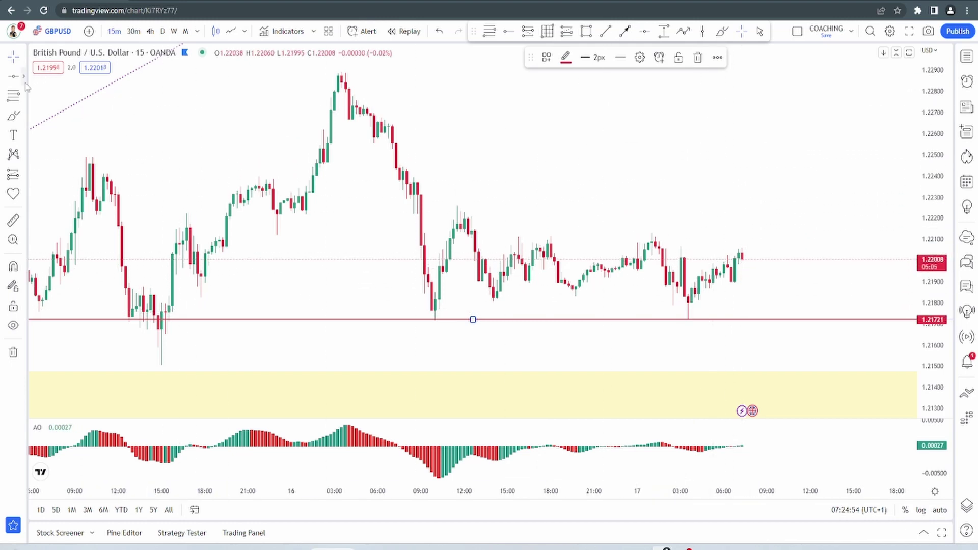
pyautogui.click(14, 116)
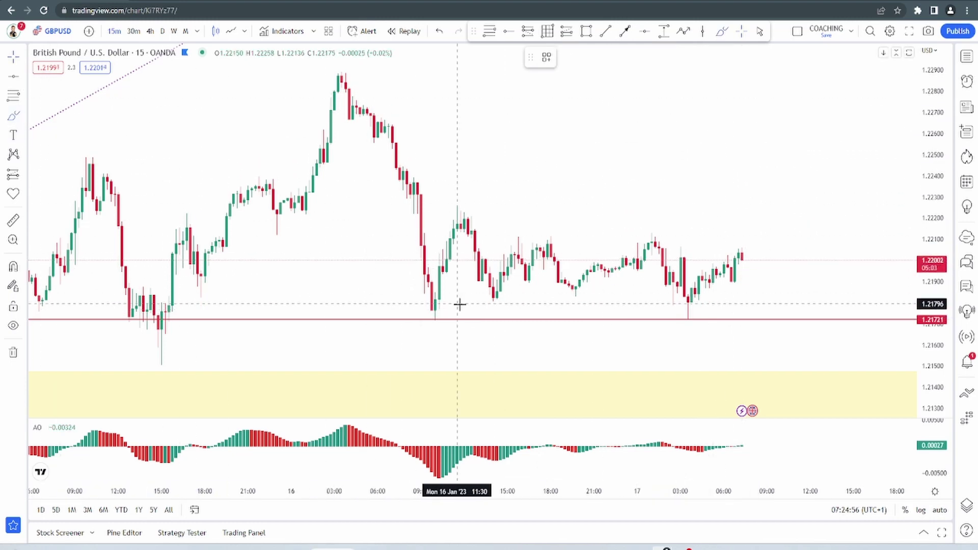
pyautogui.moveTo(427, 314)
pyautogui.mouseDown()
pyautogui.moveTo(448, 319)
pyautogui.moveTo(429, 305)
pyautogui.mouseUp()
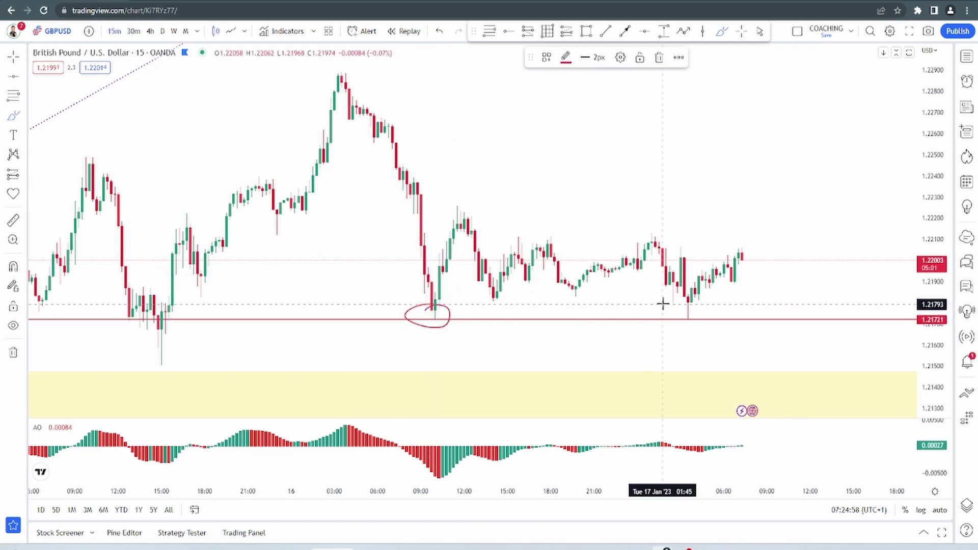
pyautogui.moveTo(661, 304); pyautogui.dragTo(683, 317)
pyautogui.moveTo(741, 256)
pyautogui.mouseDown()
pyautogui.moveTo(753, 340)
pyautogui.moveTo(795, 252)
pyautogui.moveTo(816, 116)
pyautogui.moveTo(860, 79)
pyautogui.mouseUp()
pyautogui.click(659, 58)
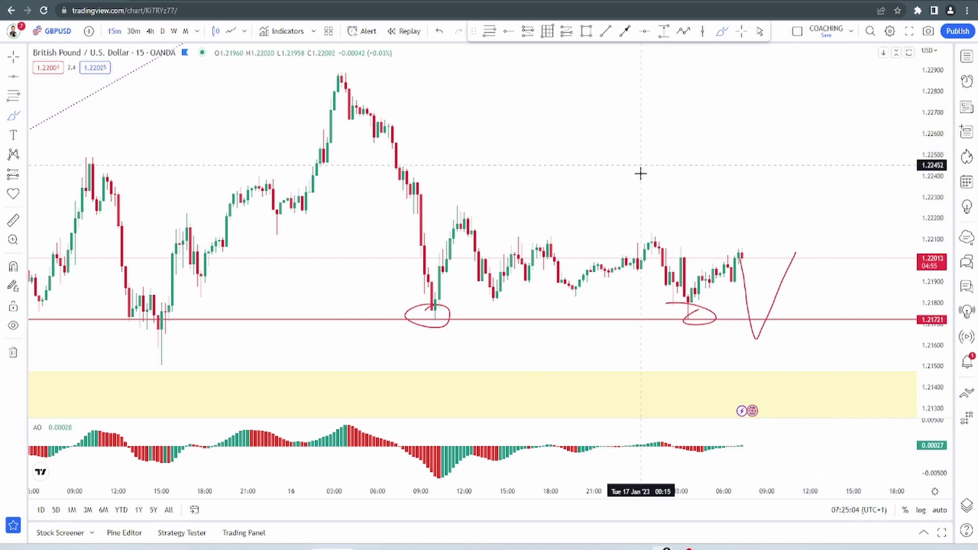
pyautogui.click(410, 316)
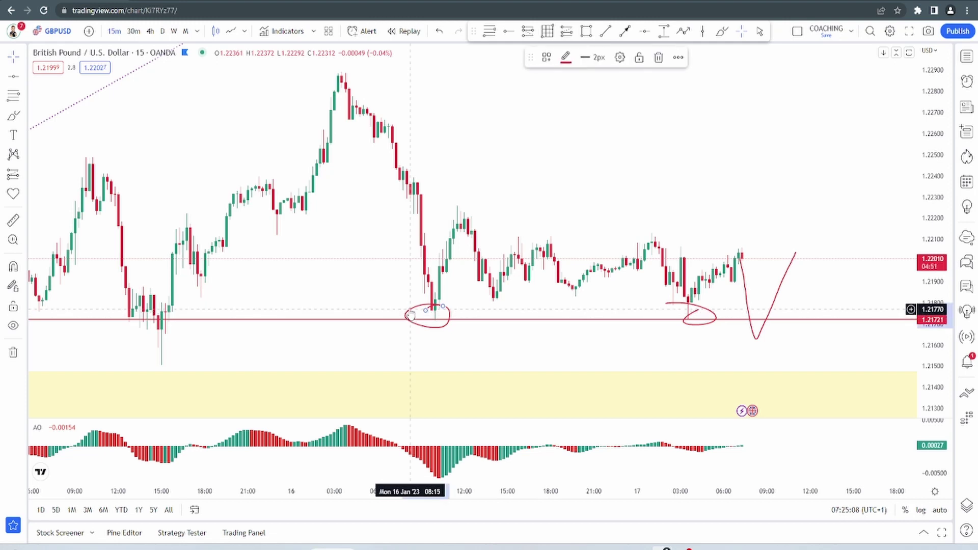
pyautogui.click(658, 58)
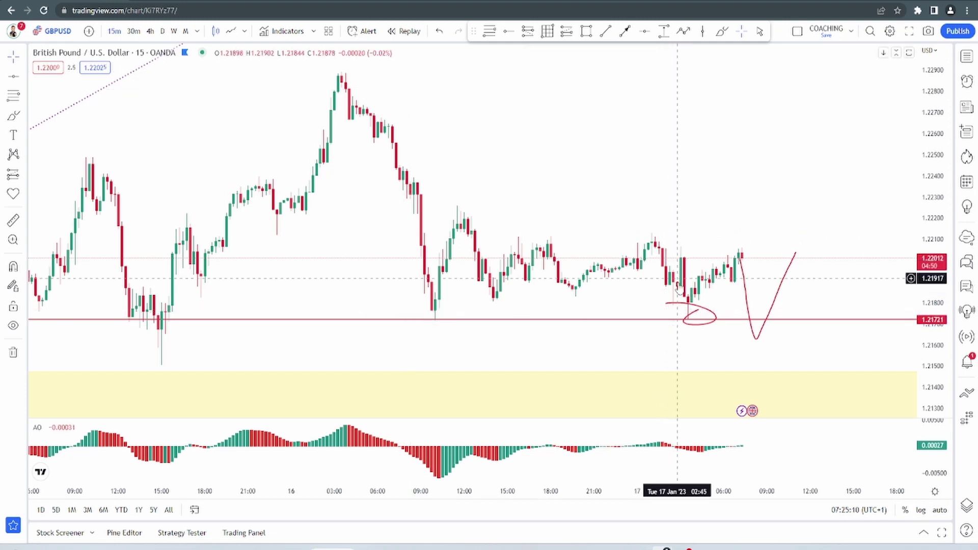
pyautogui.click(701, 312)
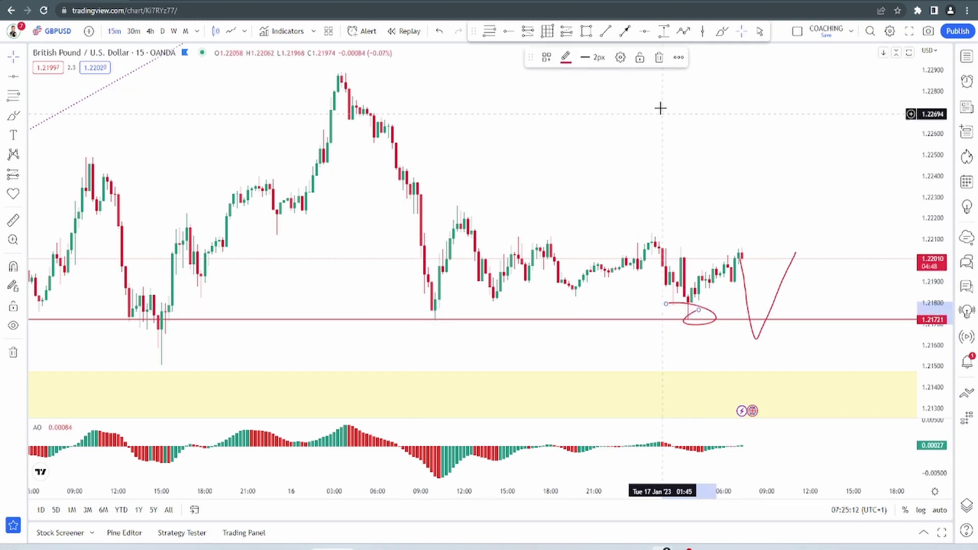
pyautogui.click(659, 58)
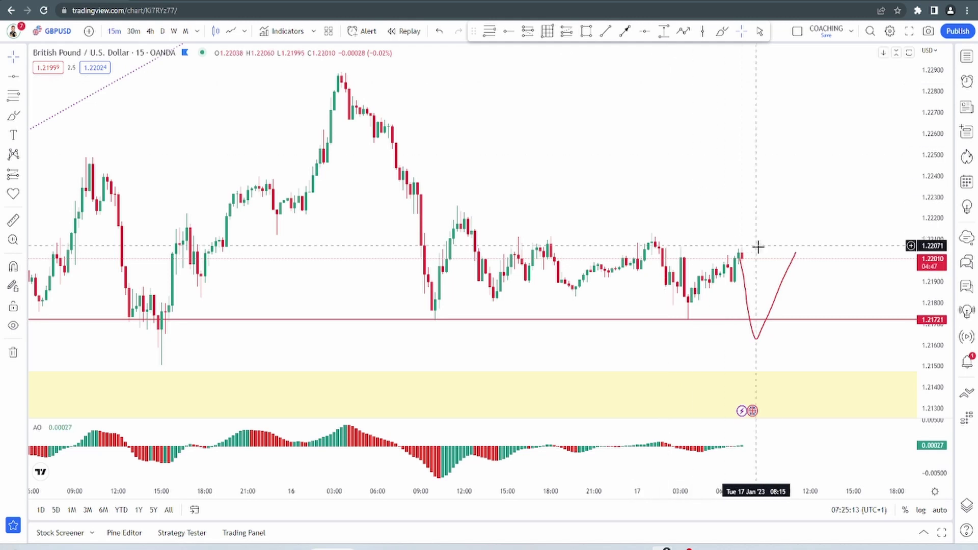
pyautogui.click(795, 259)
pyautogui.click(659, 58)
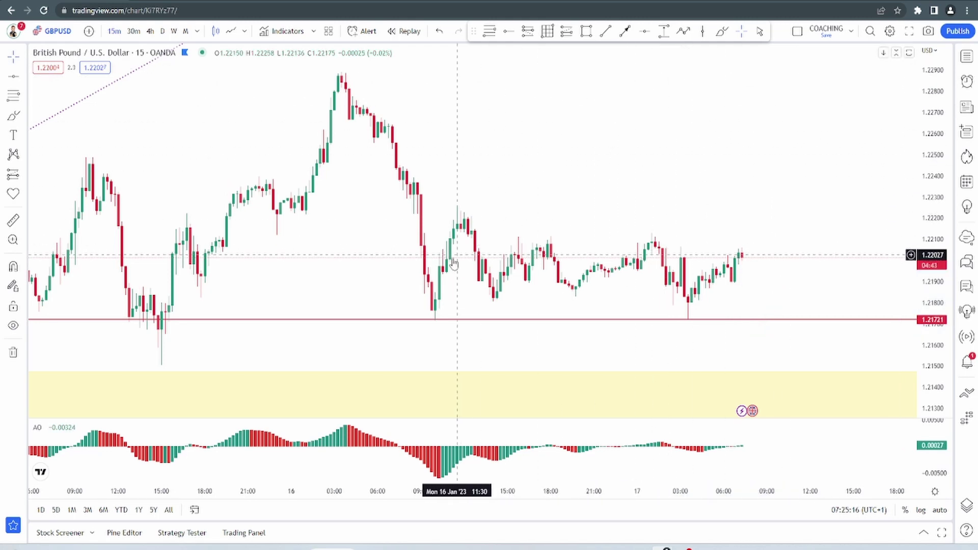
# Zoom, stretch the price scale and pan so the 15-minute candles fill the chart above 1.21721.
pyautogui.scroll(-2, 316, 308)
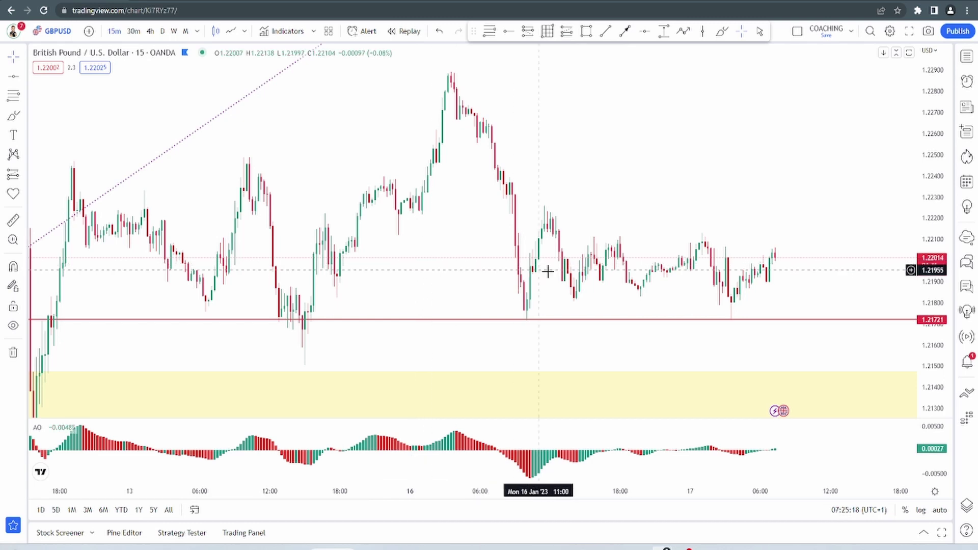
pyautogui.scroll(2, 548, 271)
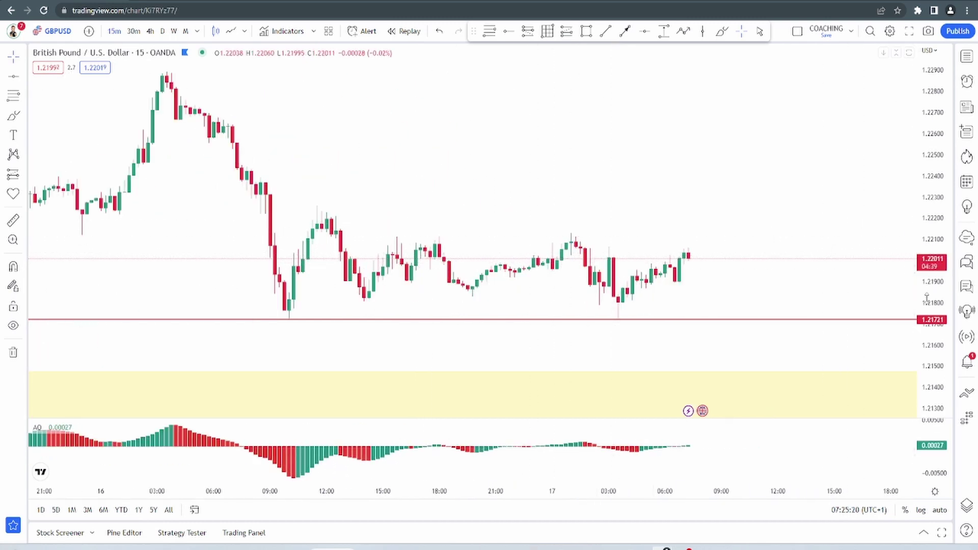
pyautogui.moveTo(927, 298); pyautogui.dragTo(784, 234)
pyautogui.moveTo(919, 293); pyautogui.dragTo(919, 276)
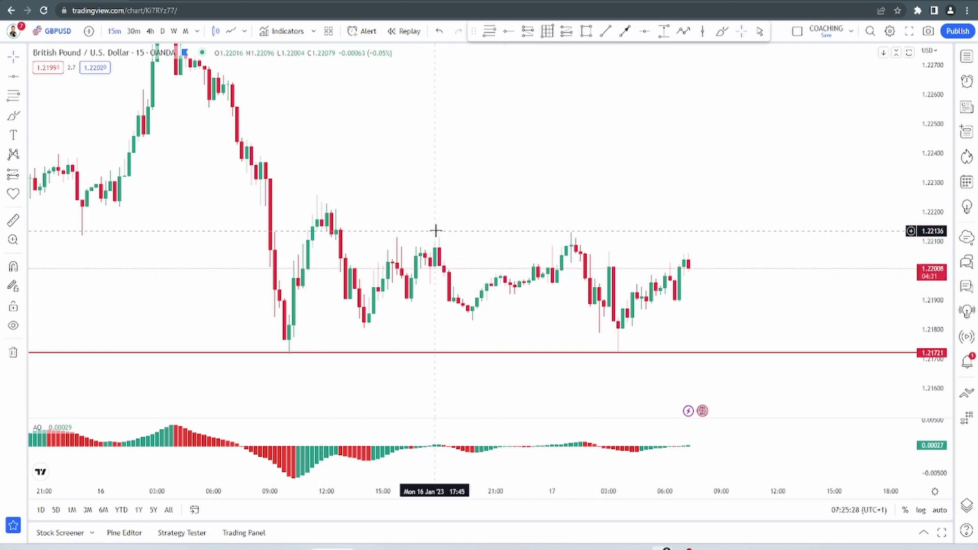
pyautogui.scroll(-1, 671, 273)
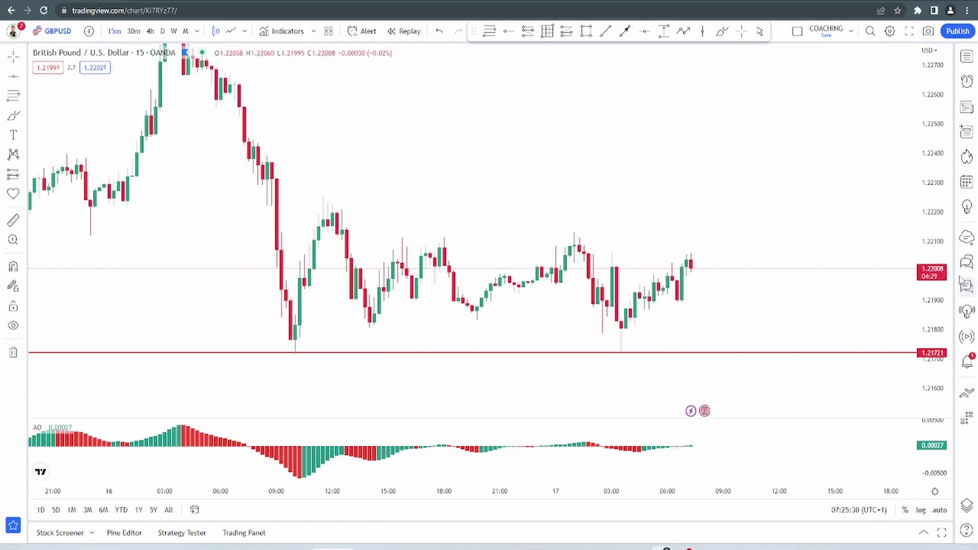
pyautogui.moveTo(759, 172); pyautogui.dragTo(522, 341)
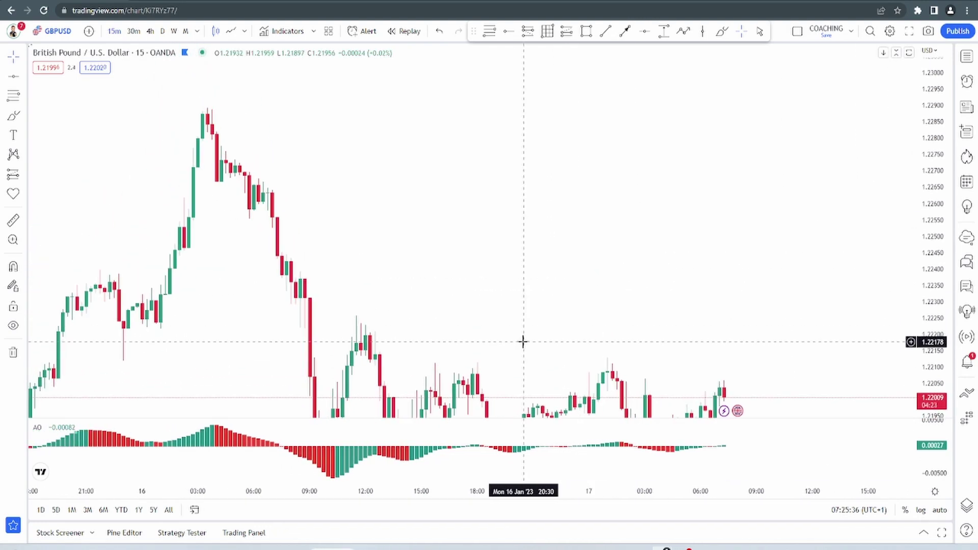
pyautogui.moveTo(469, 186); pyautogui.dragTo(461, 256)
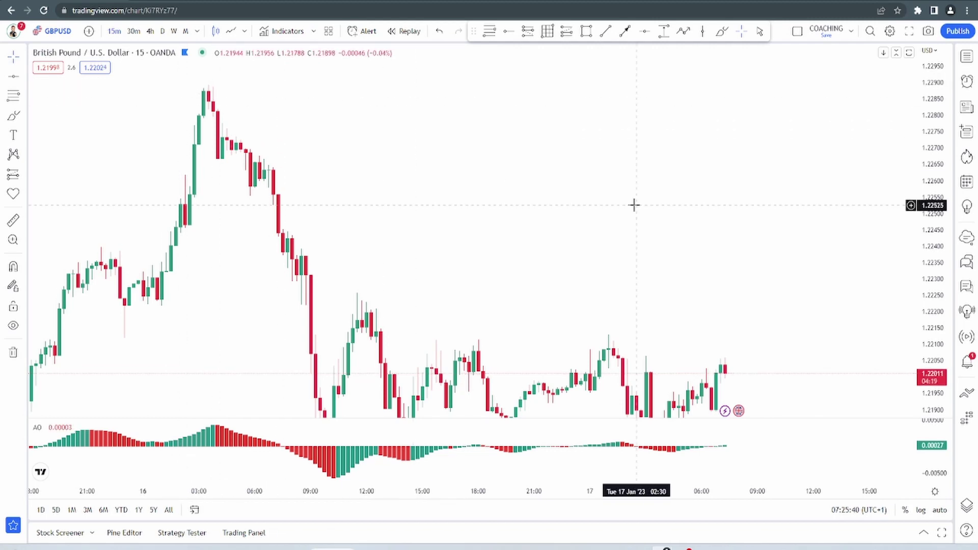
pyautogui.moveTo(634, 205); pyautogui.dragTo(612, 111)
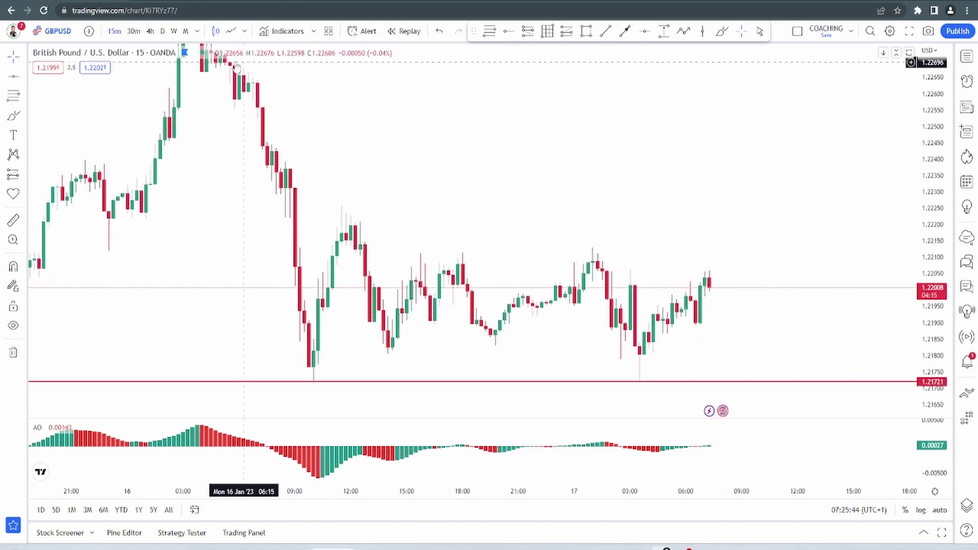
# Switch GBPUSD to the 1D timeframe with a reset, zoomed-in chart view.
pyautogui.write('D')
pyautogui.press('Return')
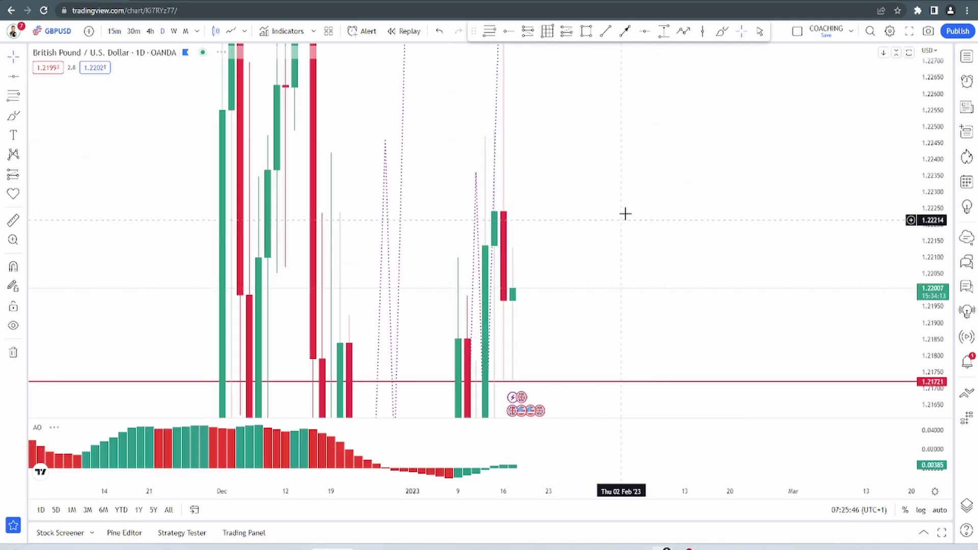
pyautogui.rightClick(705, 151)
pyautogui.click(733, 162)
pyautogui.scroll(5, 685, 207)
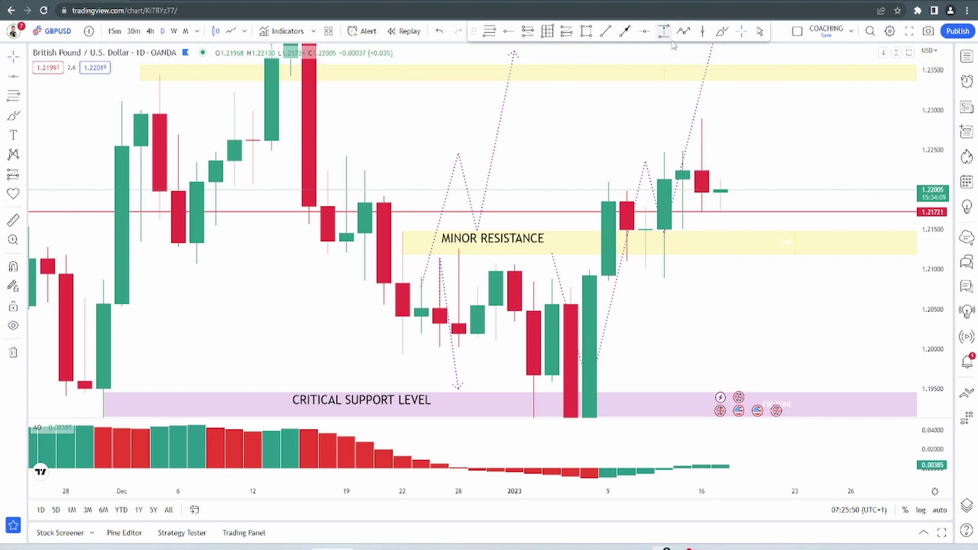
# Measure price ranges from the 16 Jan and 11 Jan lows, delete them, and compress the price scale to show Target 1.
pyautogui.keyDown('shift'); pyautogui.click(697, 211); pyautogui.keyUp('shift')
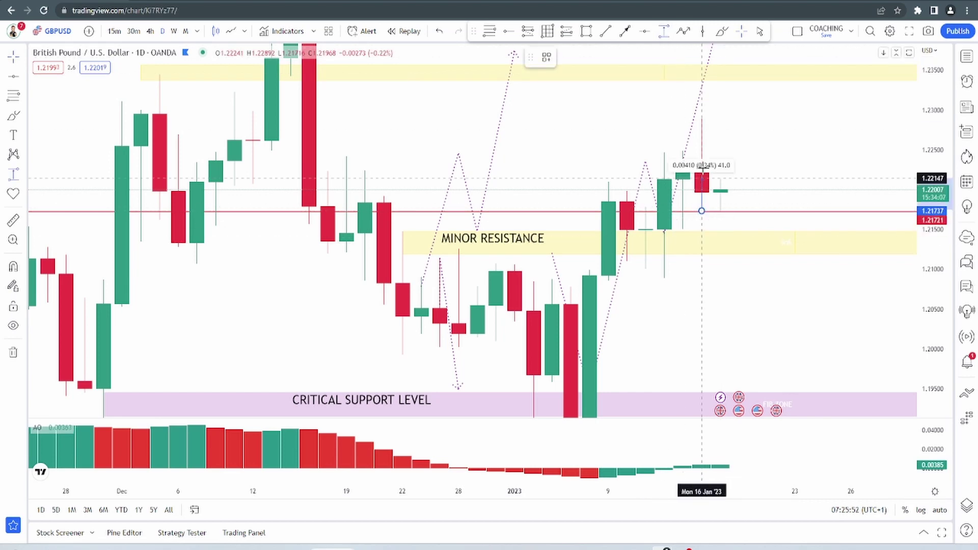
pyautogui.click(713, 116)
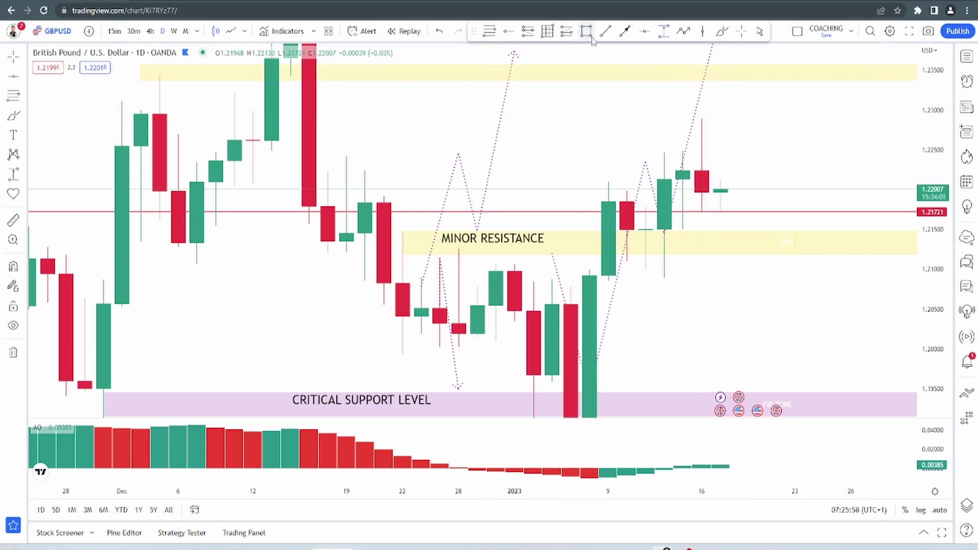
pyautogui.click(662, 32)
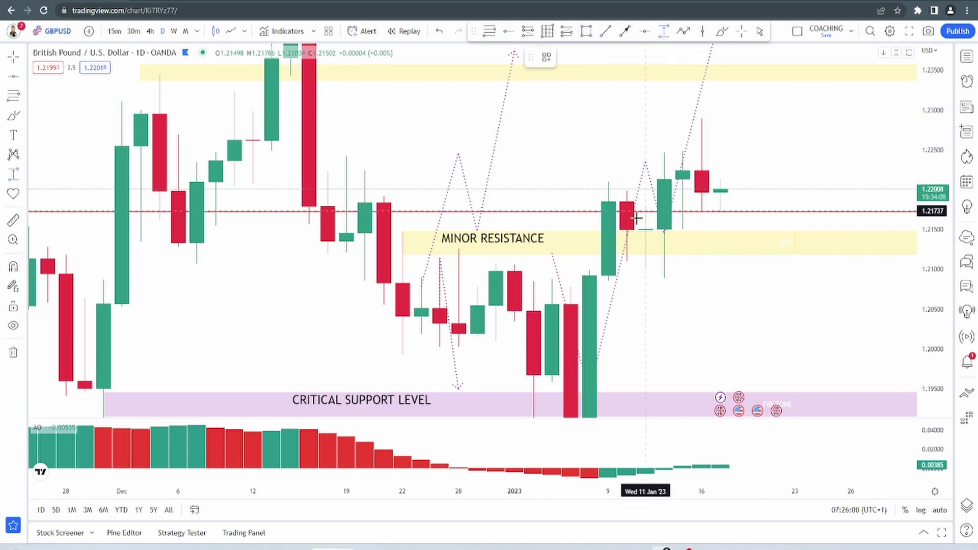
pyautogui.click(646, 278)
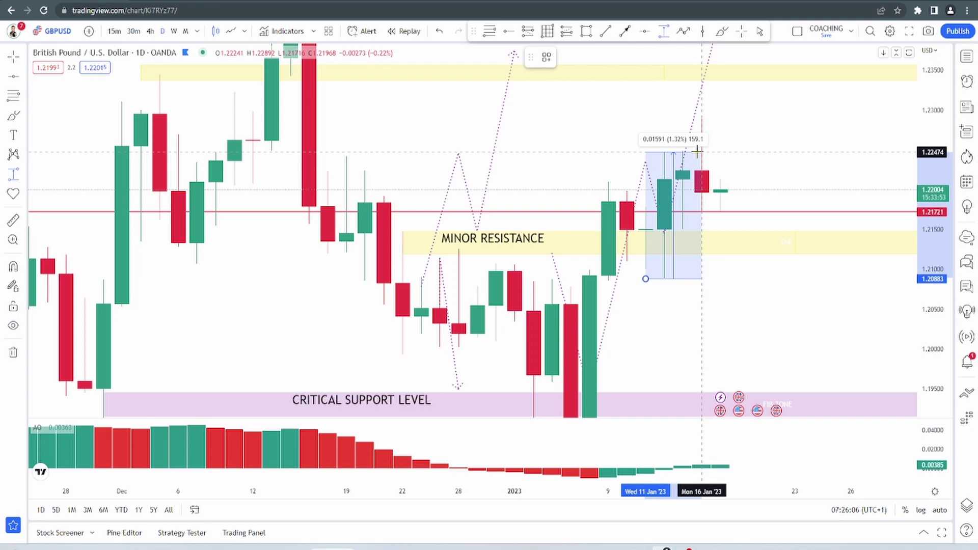
pyautogui.click(679, 58)
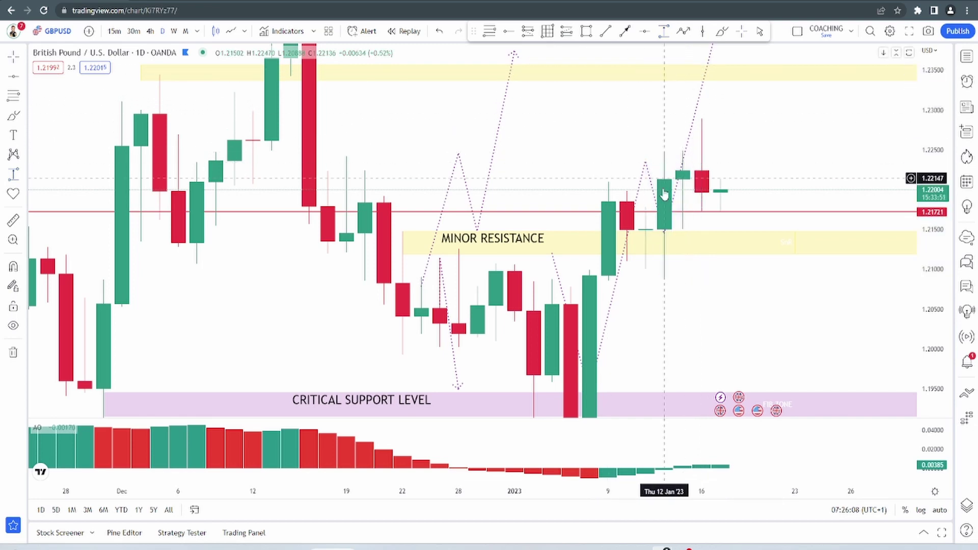
pyautogui.moveTo(931, 113); pyautogui.dragTo(799, 231)
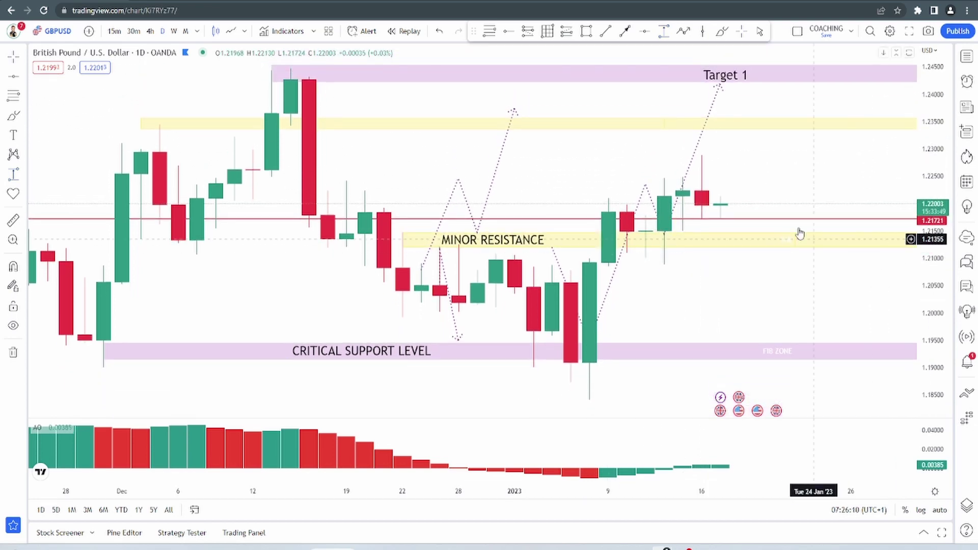